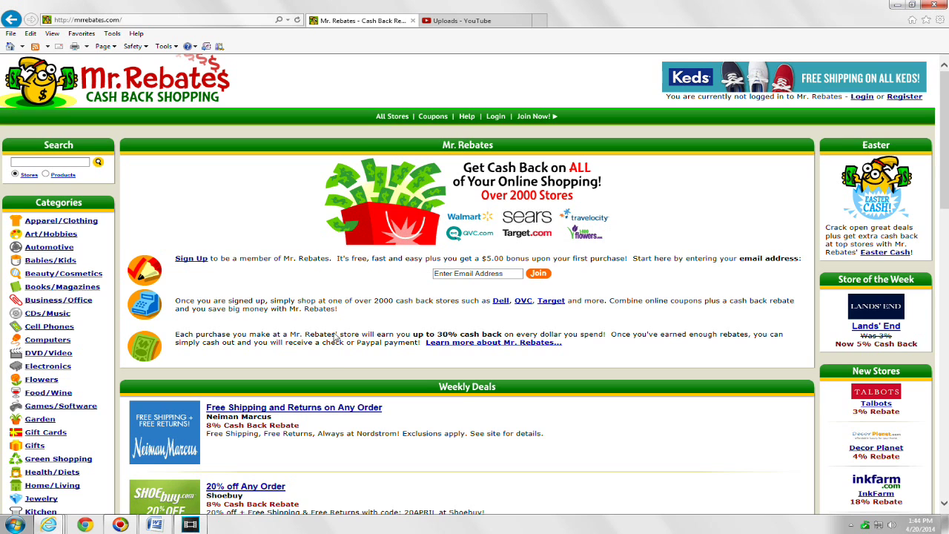
pyautogui.scroll(-2, 336, 361)
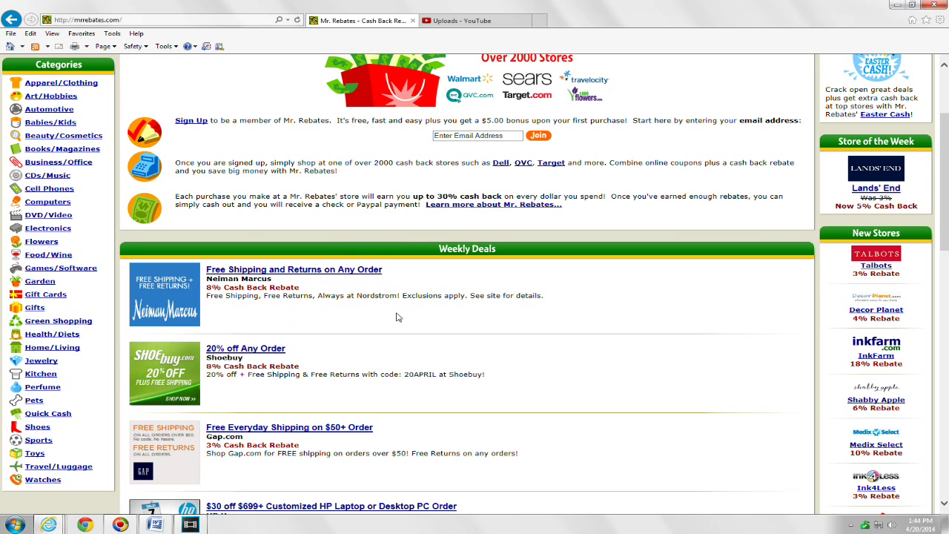
pyautogui.scroll(2, 385, 321)
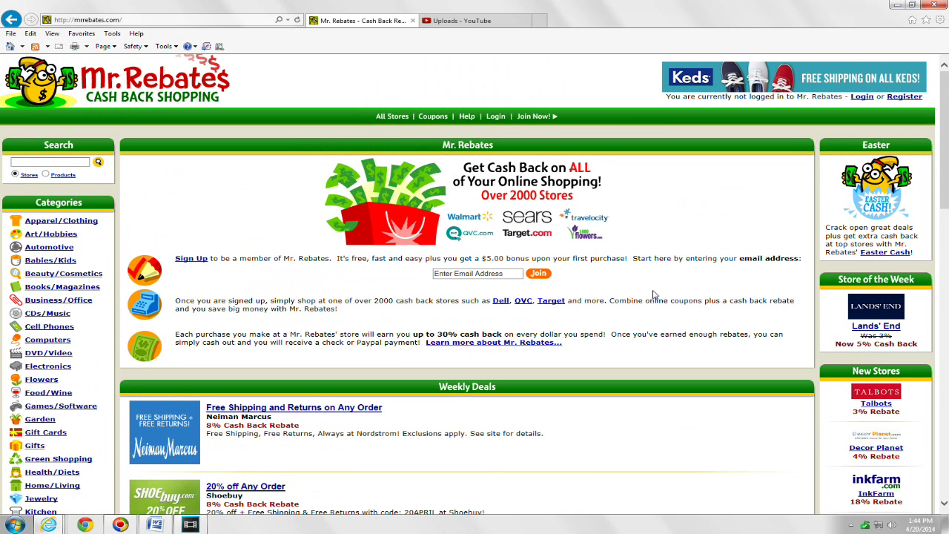
# Switch to Vegas Pro and view the Explorer's media files and the available Transitions.
pyautogui.click(206, 527)
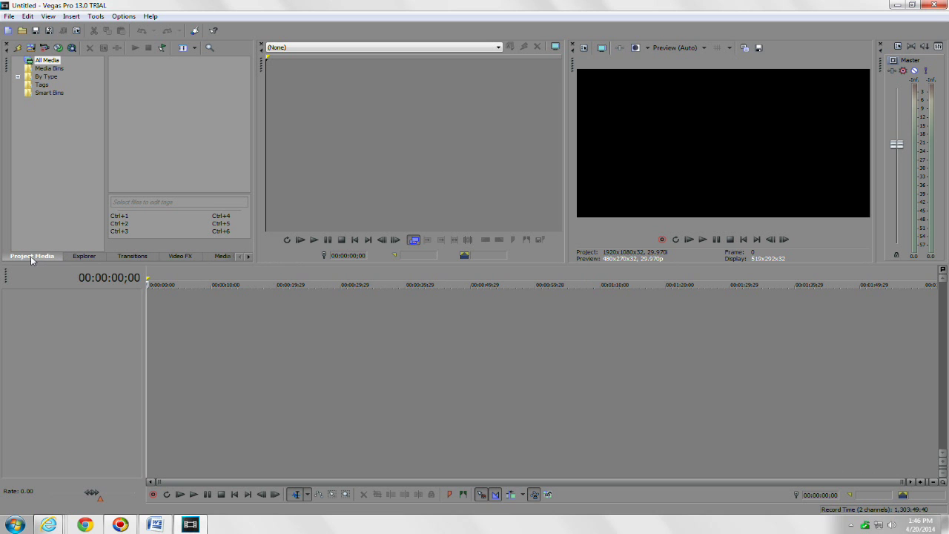
pyautogui.click(81, 255)
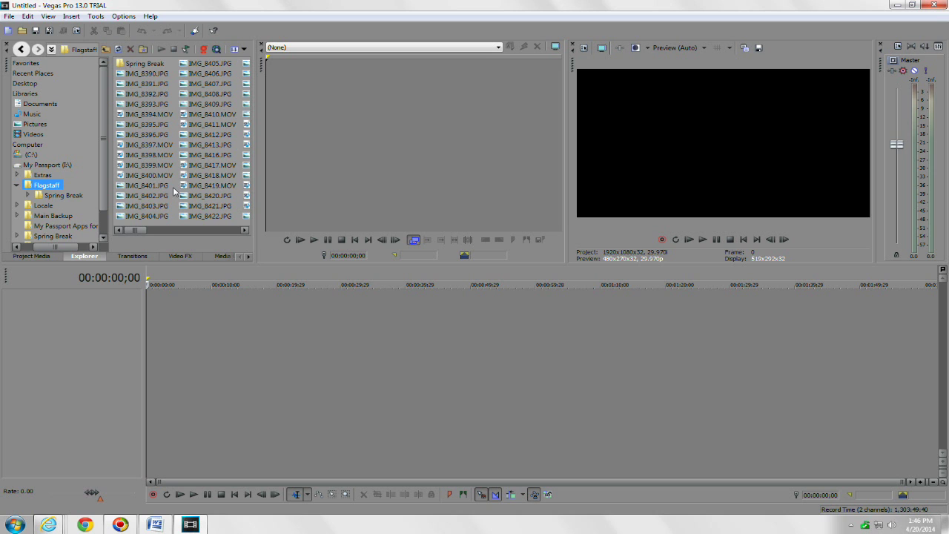
pyautogui.click(128, 256)
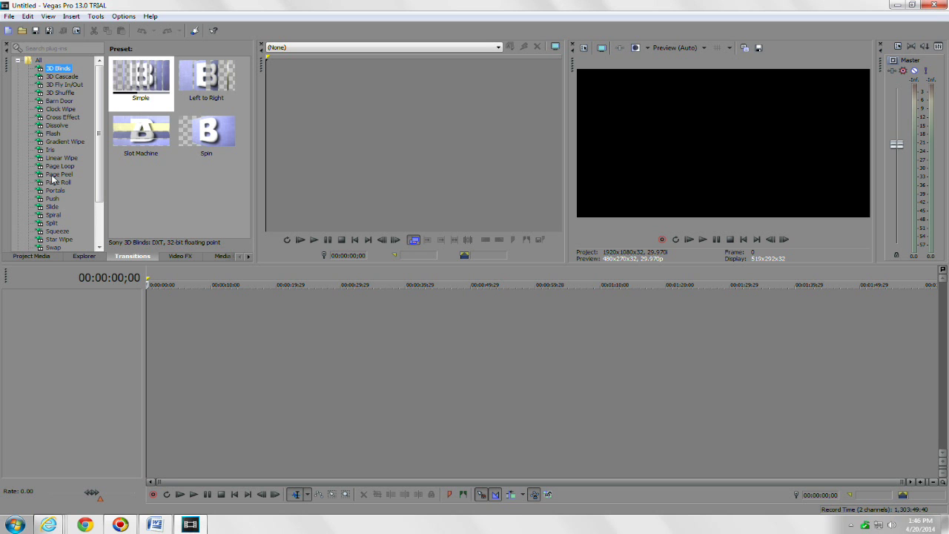
# Look through the Video FX presets for Black and White, Black Restore, Border, and Brightness and Contrast.
pyautogui.click(179, 256)
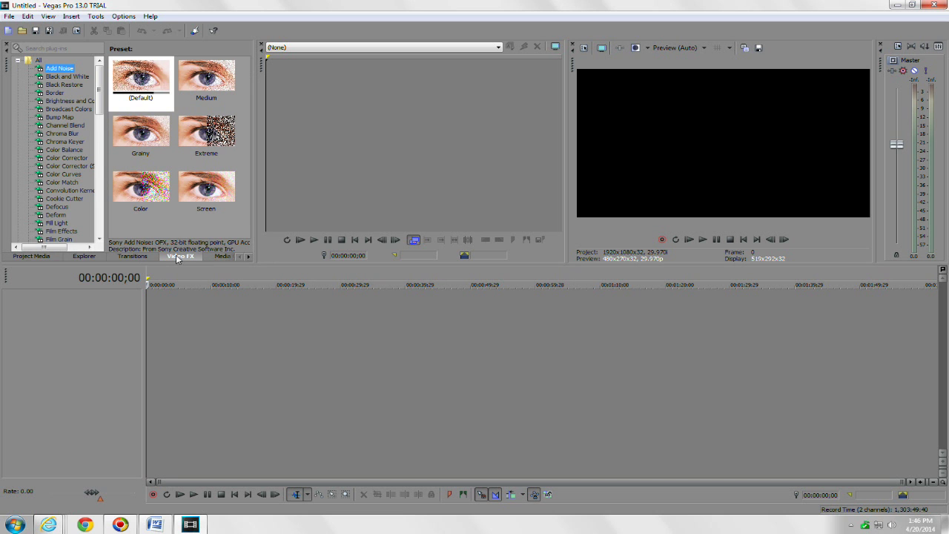
pyautogui.moveTo(100, 82)
pyautogui.mouseDown()
pyautogui.moveTo(101, 223)
pyautogui.moveTo(102, 71)
pyautogui.mouseUp()
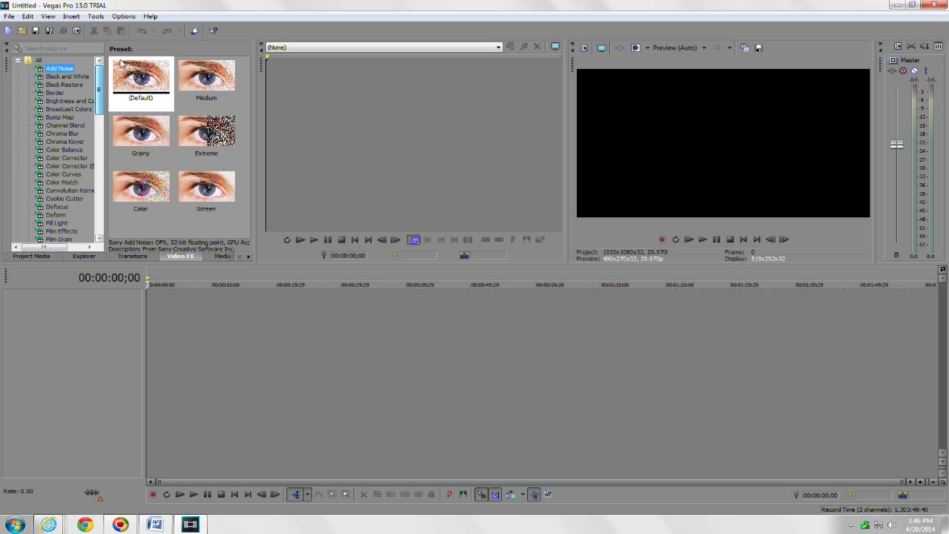
pyautogui.click(69, 77)
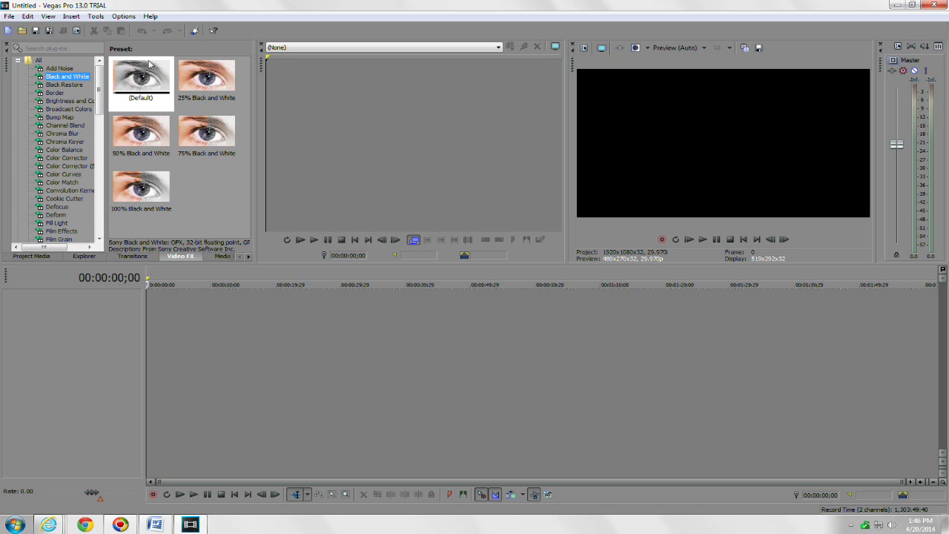
pyautogui.click(64, 86)
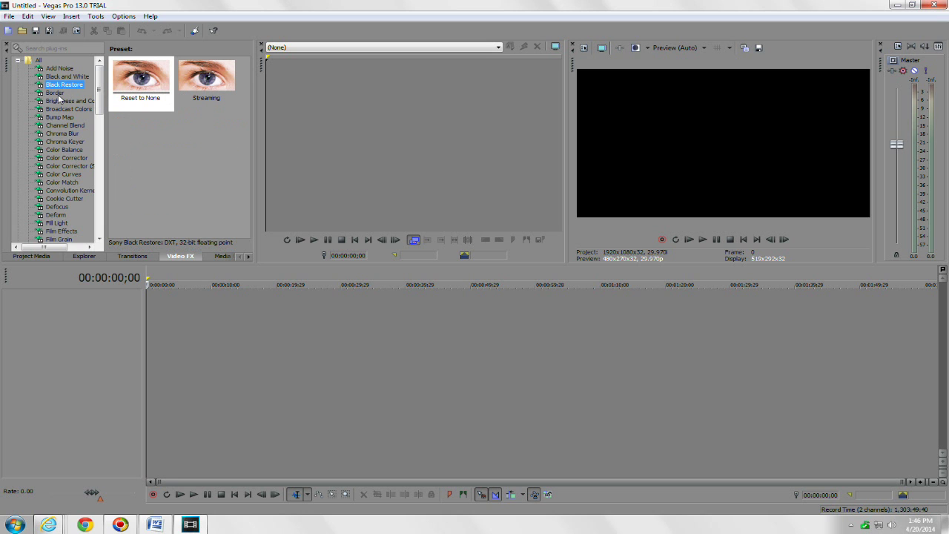
pyautogui.click(59, 94)
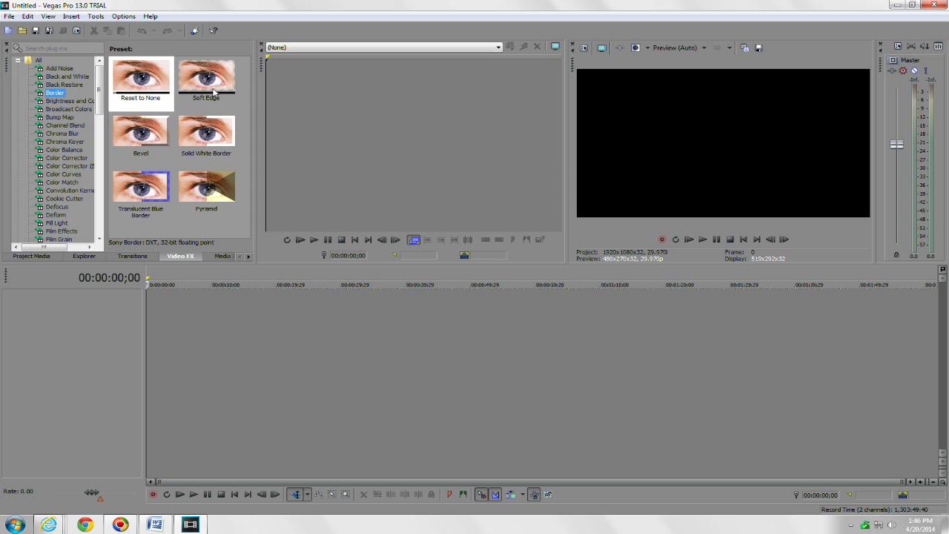
pyautogui.click(65, 102)
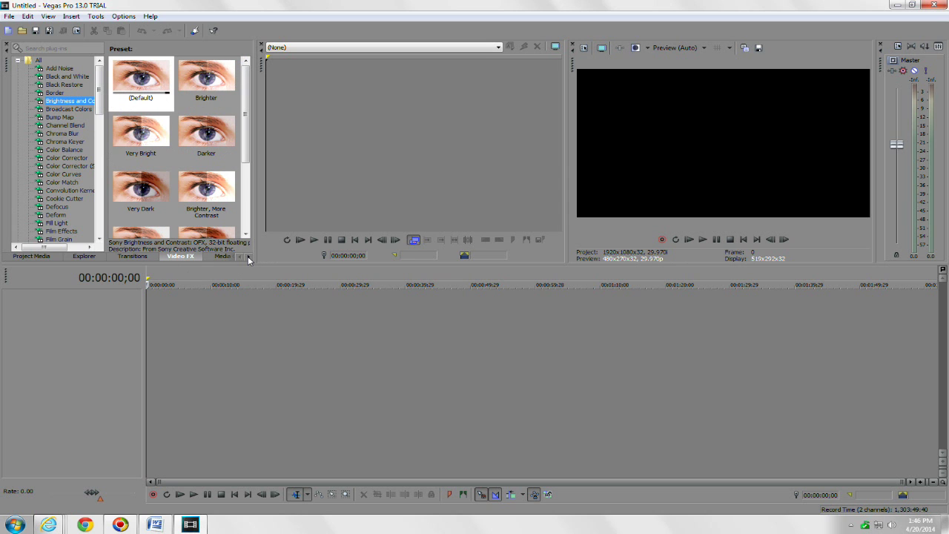
# Show the Media Generators and look through all the Checkerboard presets.
pyautogui.click(249, 258)
pyautogui.click(192, 256)
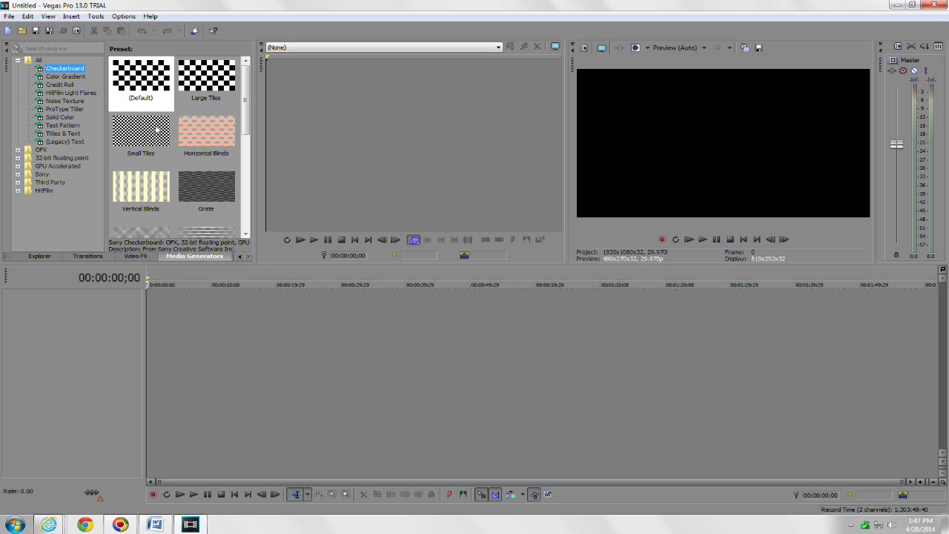
pyautogui.scroll(-3, 244, 134)
pyautogui.scroll(-6, 245, 137)
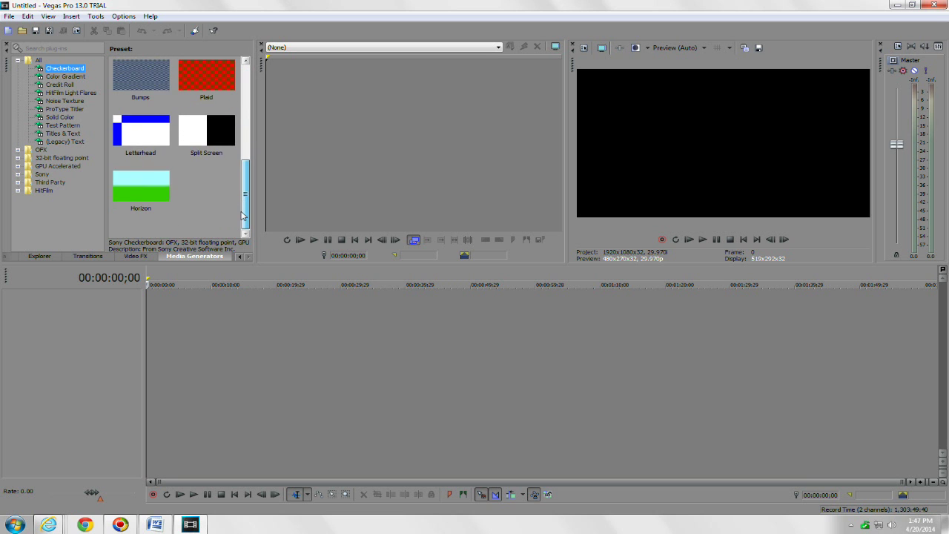
pyautogui.scroll(15, 159, 129)
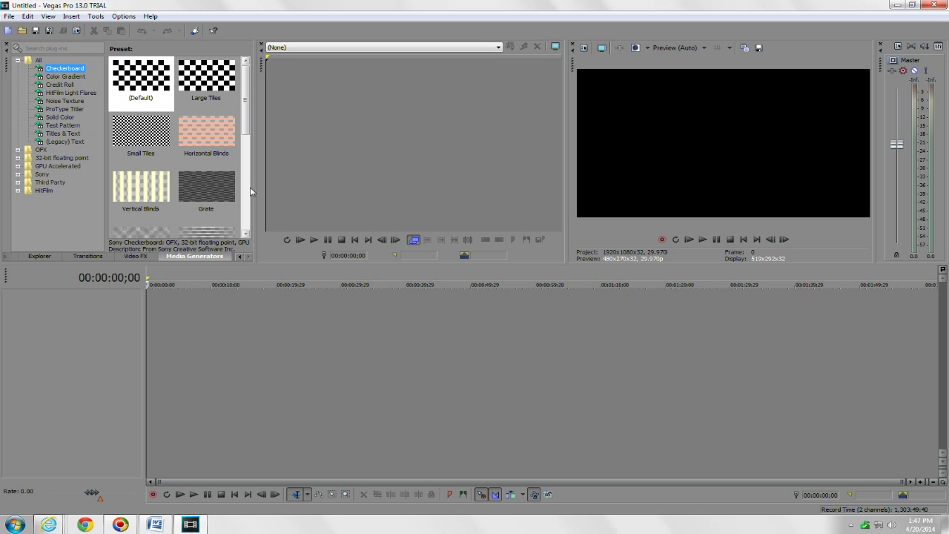
# Narrow the Media Generators panel to widen the Trimmer, and make the docked panels above the timeline slightly taller.
pyautogui.moveTo(253, 184)
pyautogui.mouseDown()
pyautogui.moveTo(286, 182)
pyautogui.moveTo(263, 191)
pyautogui.mouseUp()
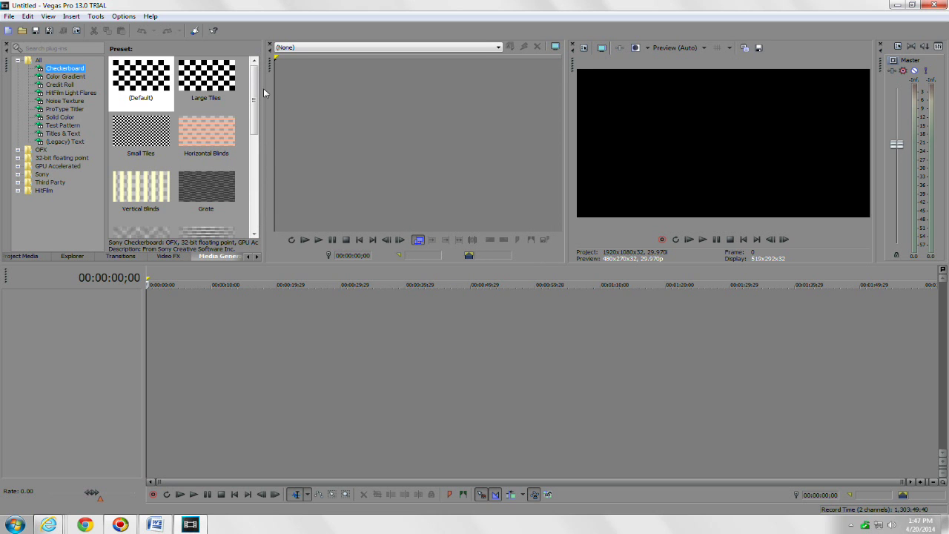
pyautogui.moveTo(266, 69); pyautogui.dragTo(232, 87)
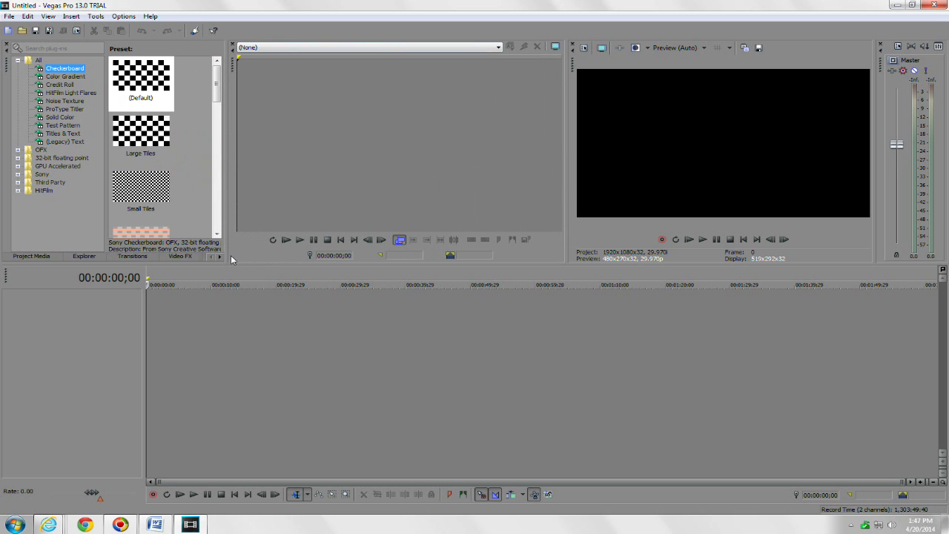
pyautogui.moveTo(235, 263); pyautogui.dragTo(236, 353)
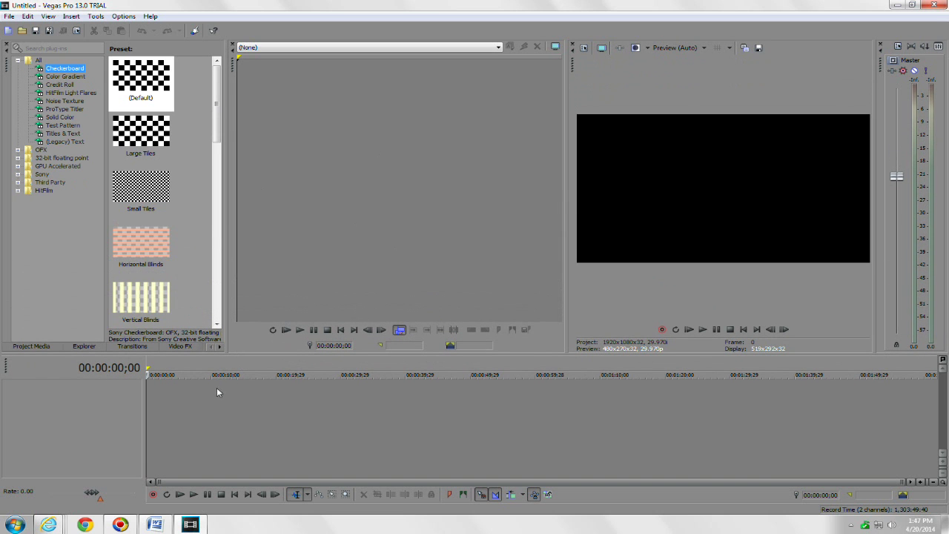
pyautogui.moveTo(247, 353); pyautogui.dragTo(253, 164)
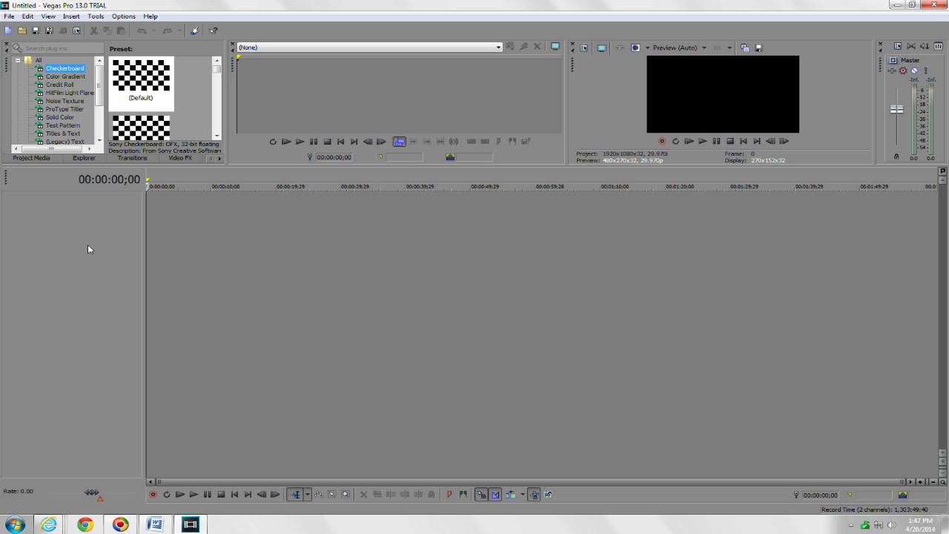
pyautogui.moveTo(229, 169); pyautogui.dragTo(223, 298)
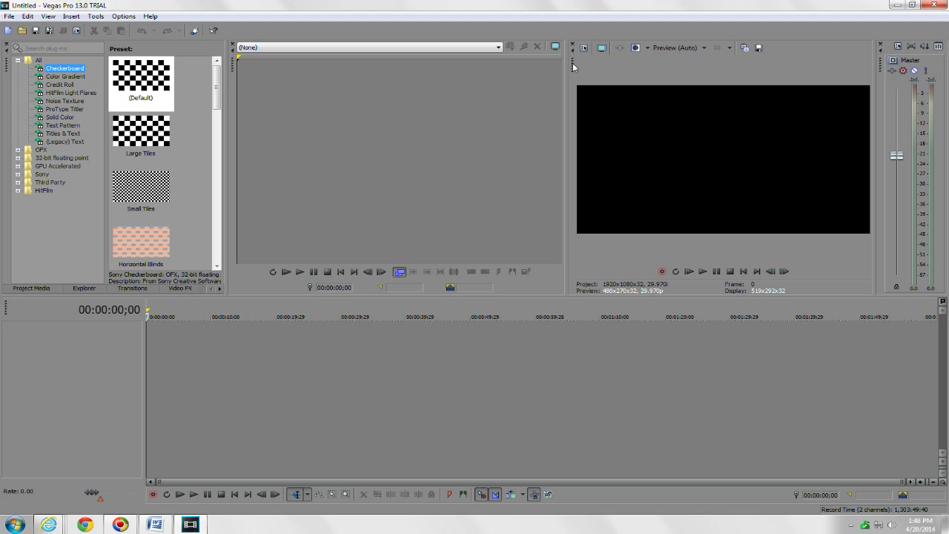
# Undock the Video Preview into a floating window and place it over the right end of the timeline.
pyautogui.moveTo(568, 71); pyautogui.dragTo(390, 268)
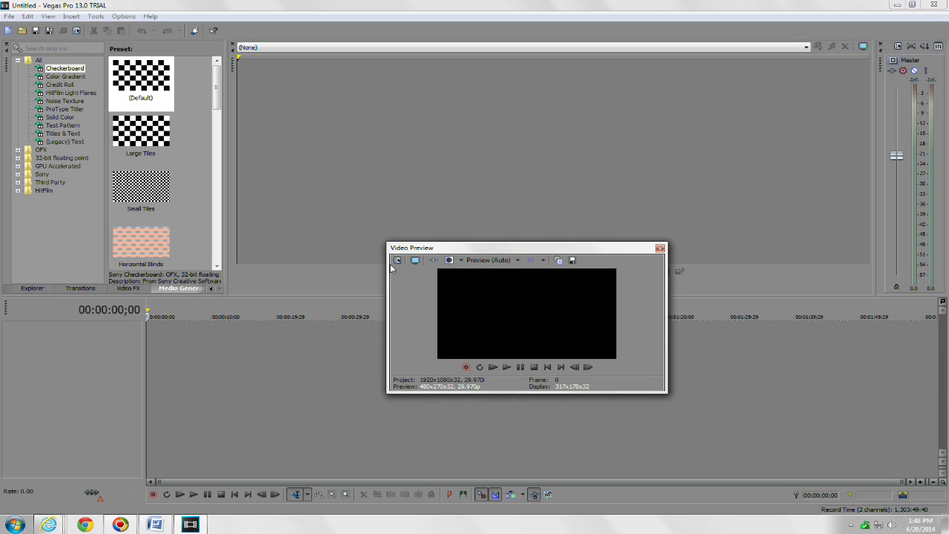
pyautogui.moveTo(489, 249); pyautogui.dragTo(433, 267)
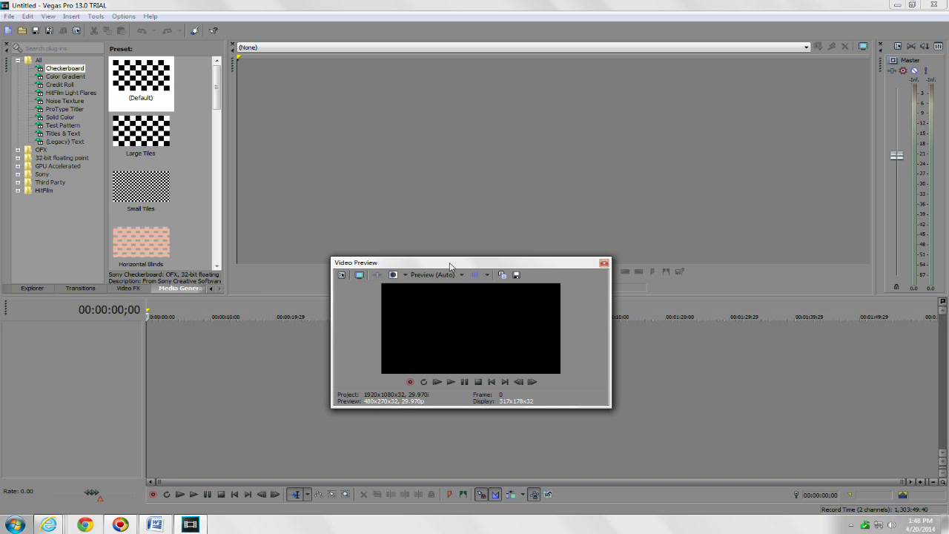
pyautogui.moveTo(454, 266); pyautogui.dragTo(726, 302)
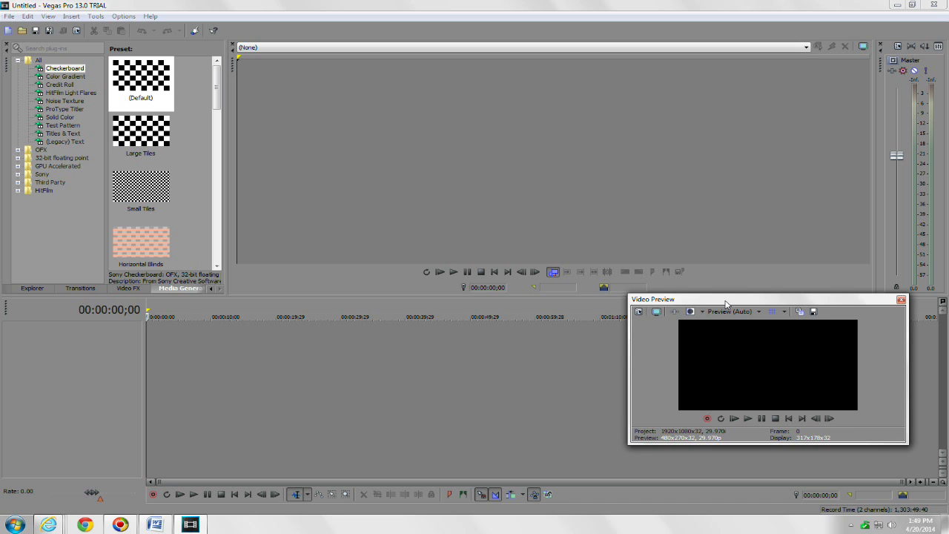
# Save the current window arrangement as a layout named "layout 1" in shortcut slot 0.
pyautogui.click(48, 16)
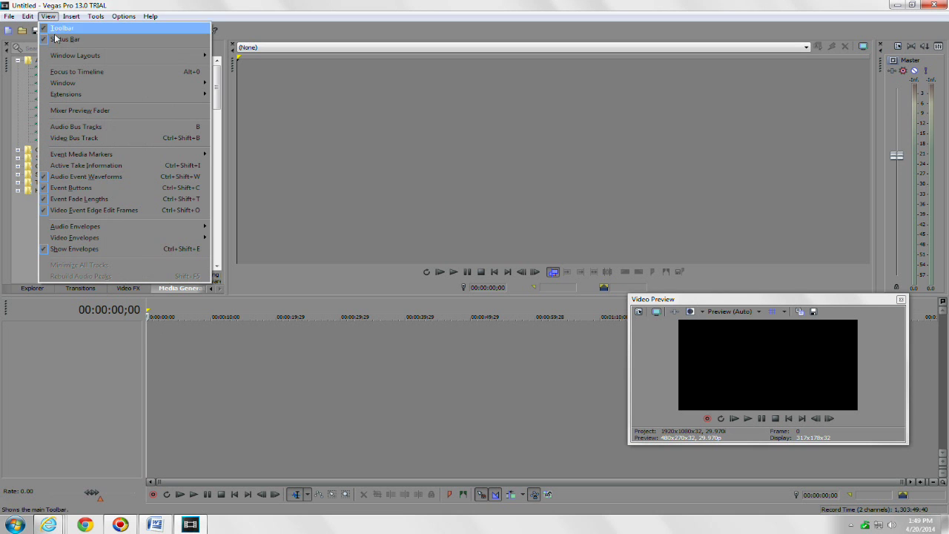
pyautogui.moveTo(58, 55)
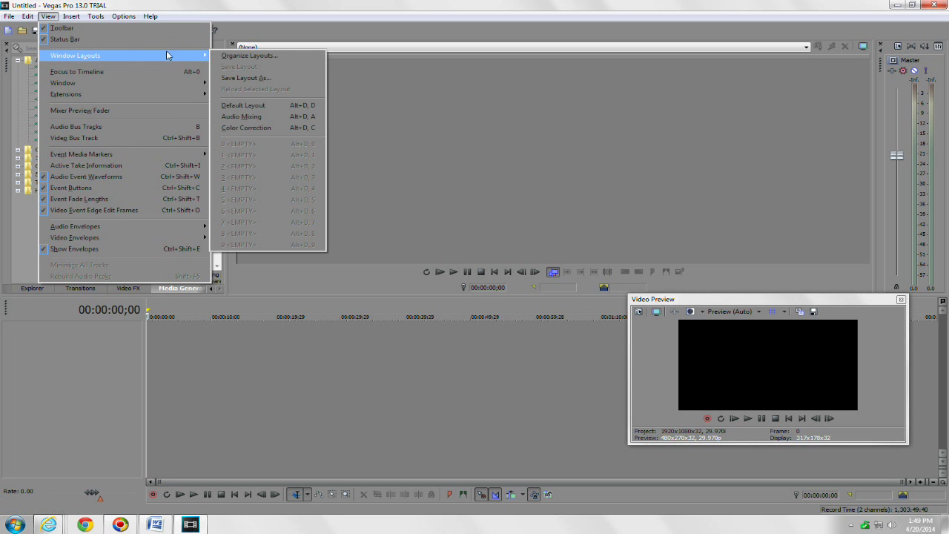
pyautogui.click(236, 78)
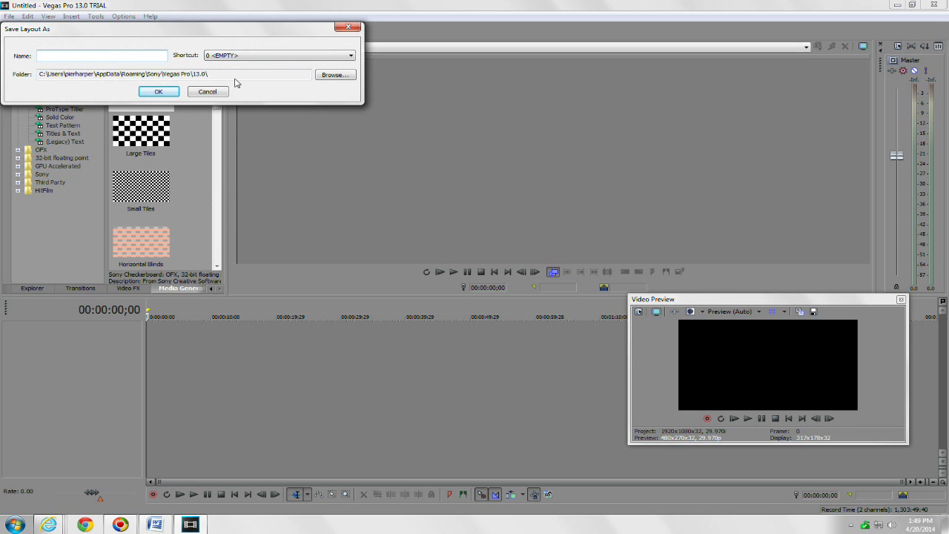
pyautogui.click(312, 58)
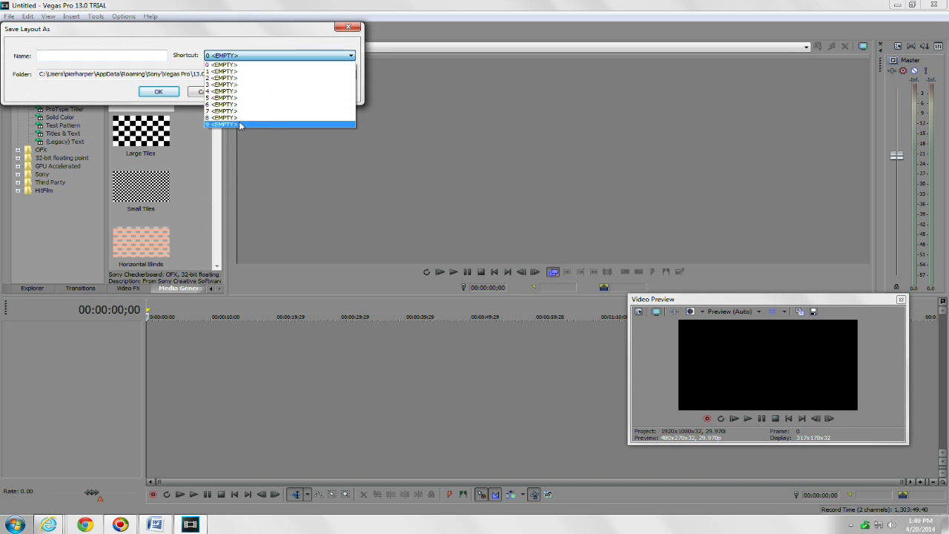
pyautogui.click(105, 58)
pyautogui.click(105, 58)
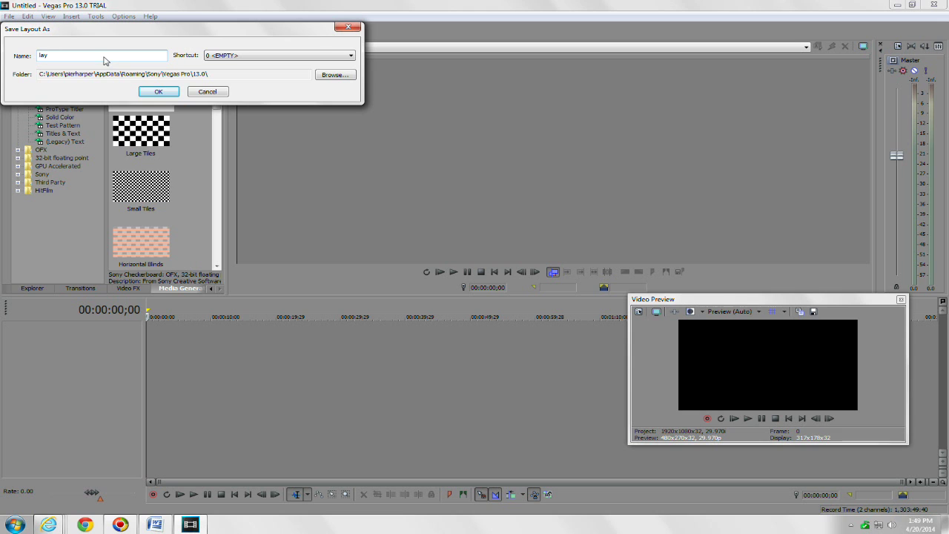
pyautogui.write('layout 1')
pyautogui.click(154, 92)
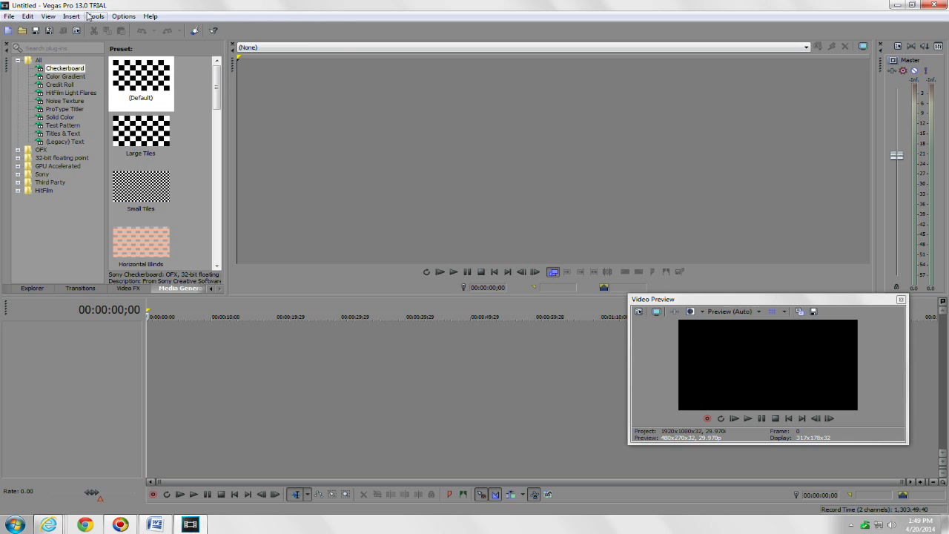
# Check the list of window layouts for the saved "layout 1" entry and close the list.
pyautogui.click(49, 17)
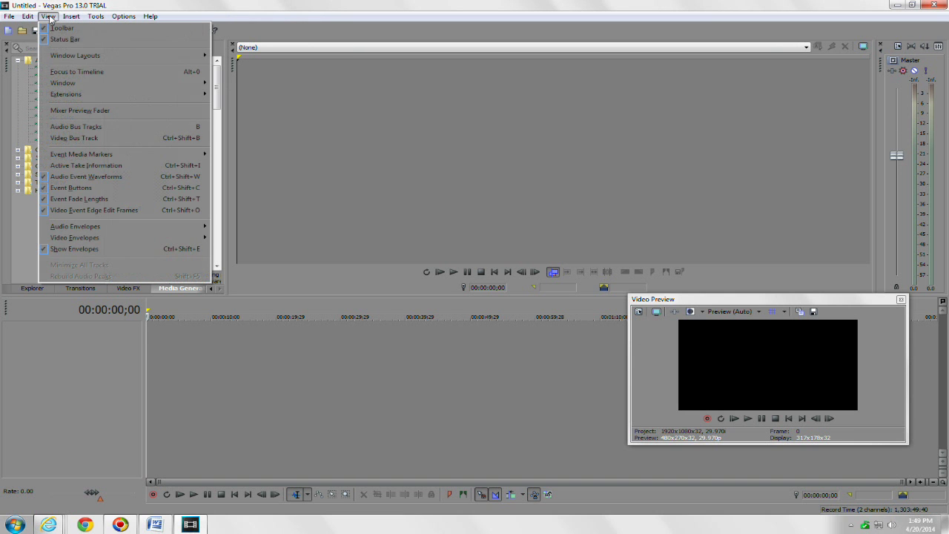
pyautogui.moveTo(71, 55)
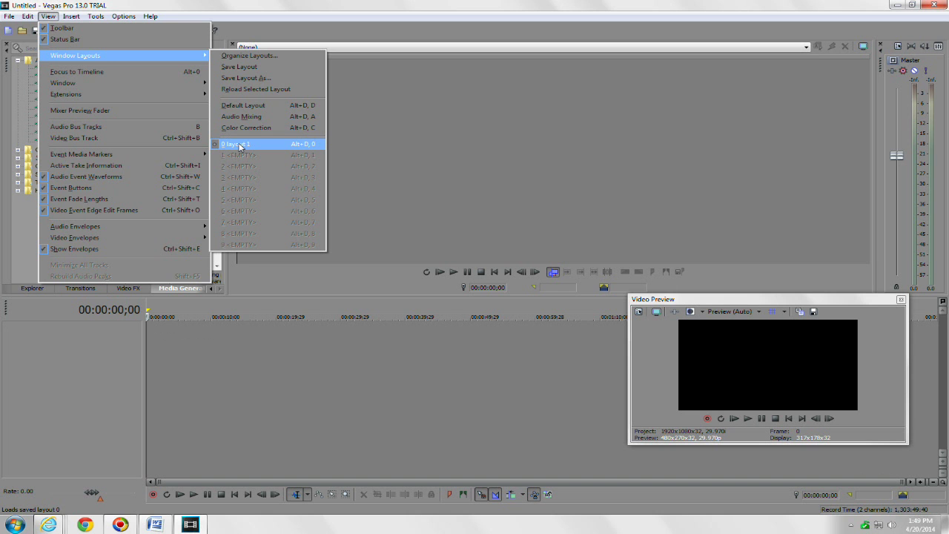
pyautogui.click(326, 343)
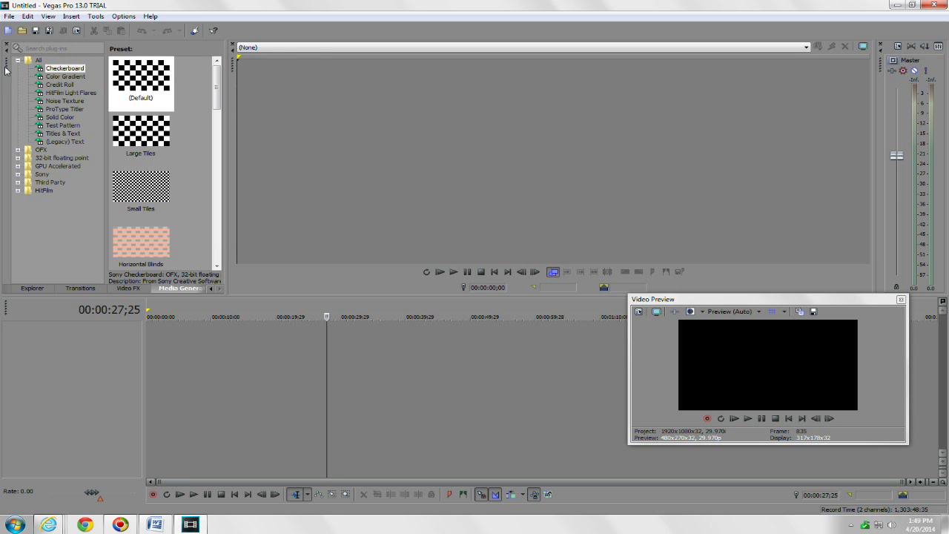
# Float the Media Generators panel over the timeline, and restore the Default Layout of the windows.
pyautogui.moveTo(7, 72); pyautogui.dragTo(196, 327)
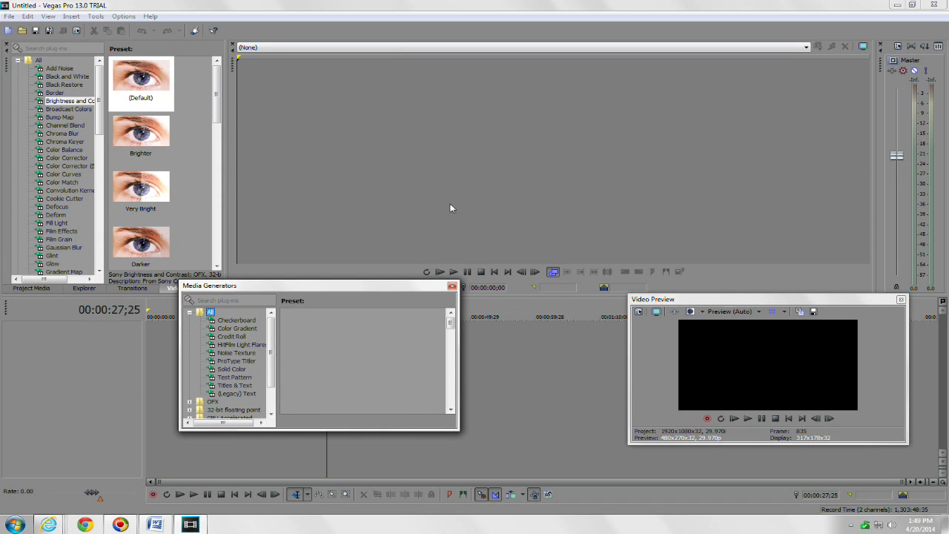
pyautogui.click(47, 16)
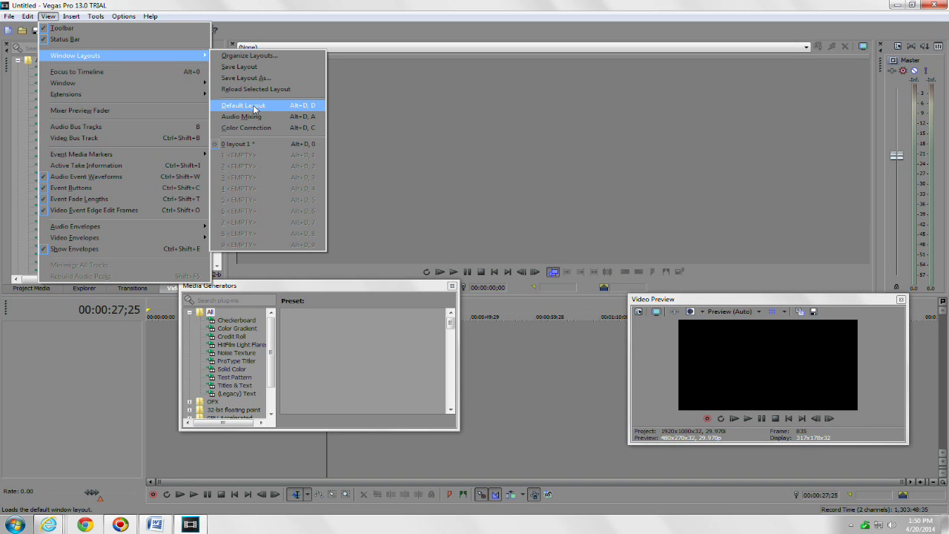
pyautogui.click(253, 107)
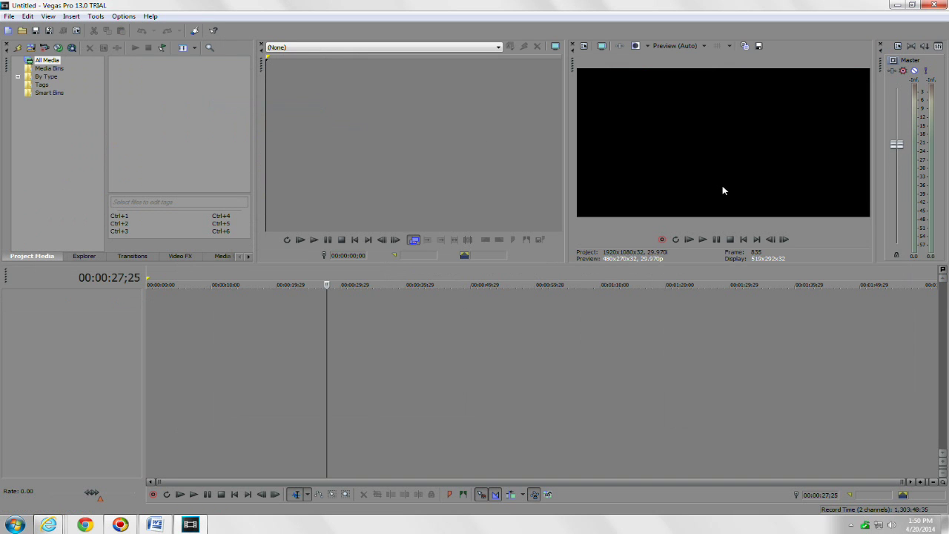